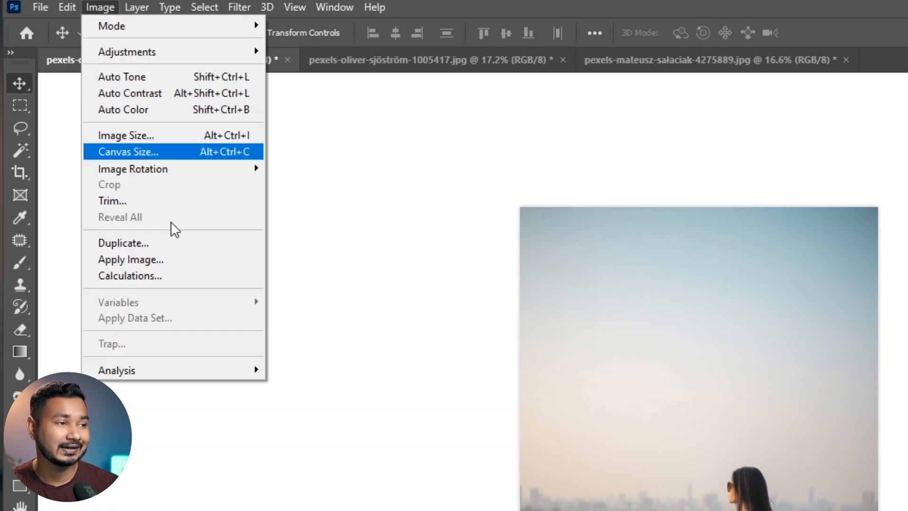
Start Sky Replacement on the photo of the seated woman and move its dialog nearer to the image
mouse_move(51, 7)
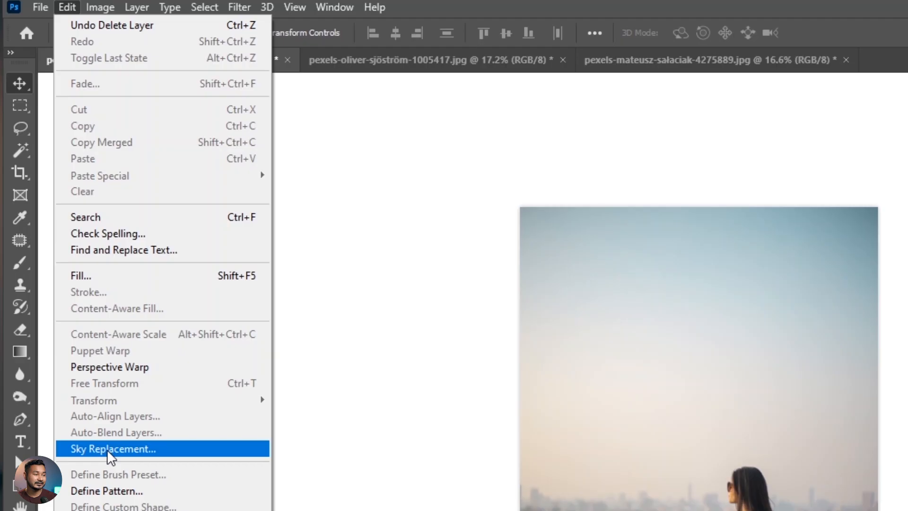
click(106, 449)
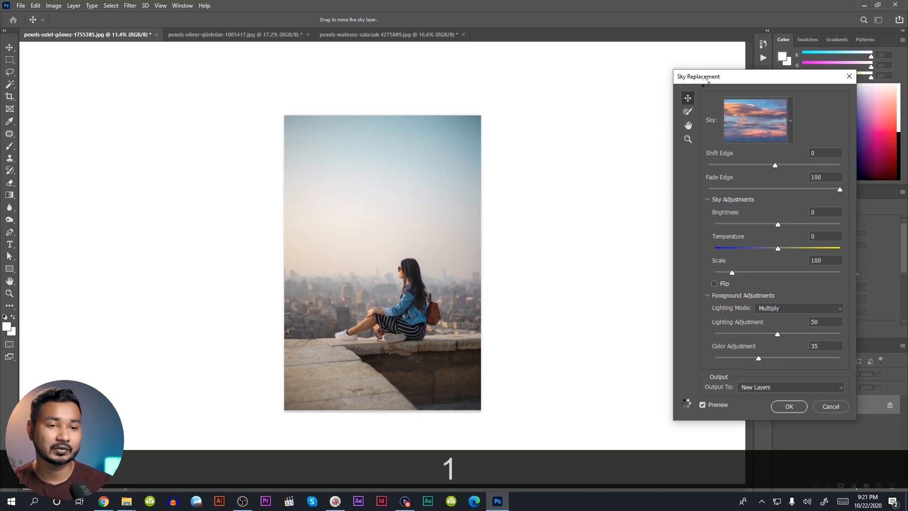
drag(711, 81, 629, 83)
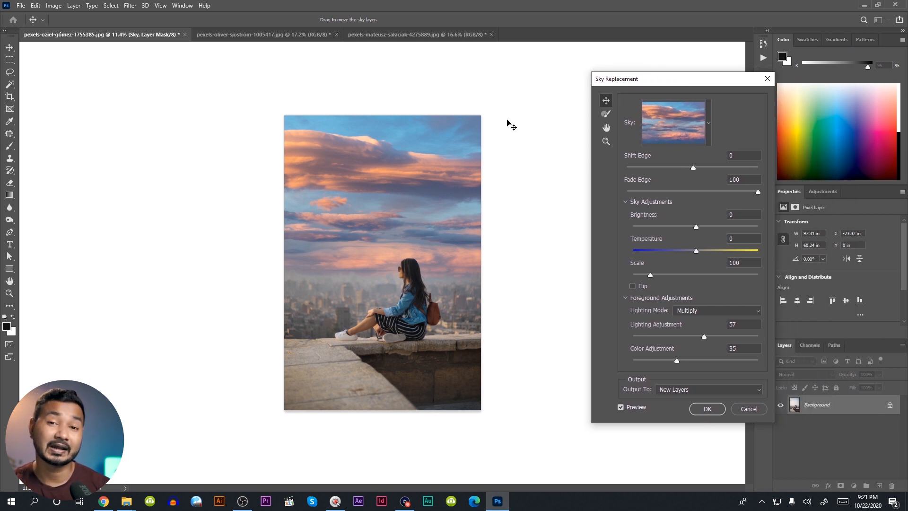
Replace the sky with the third Blue Skies preset, the one with small scattered white clouds
click(708, 124)
click(708, 123)
click(708, 123)
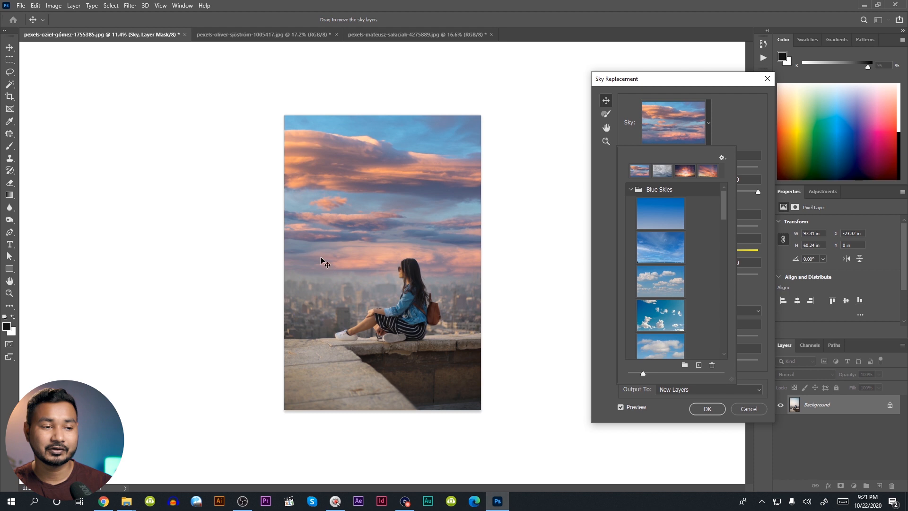
drag(719, 200, 723, 210)
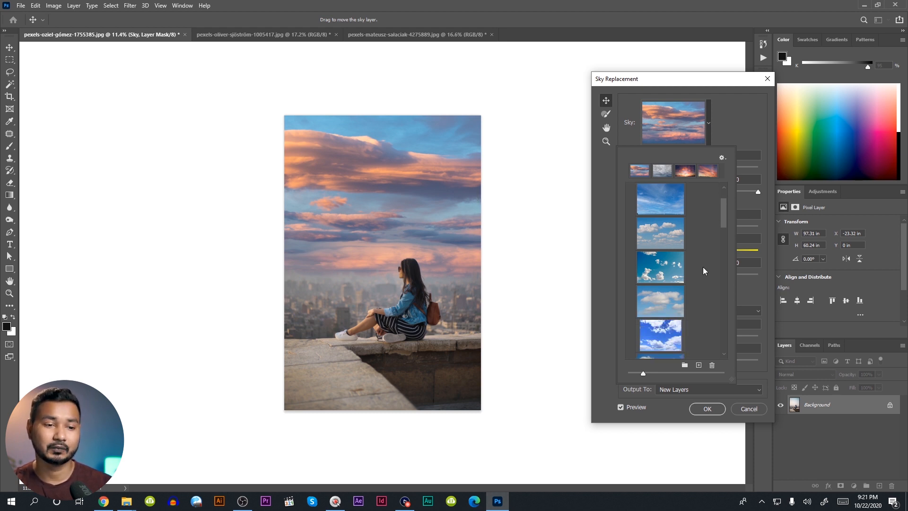
click(670, 268)
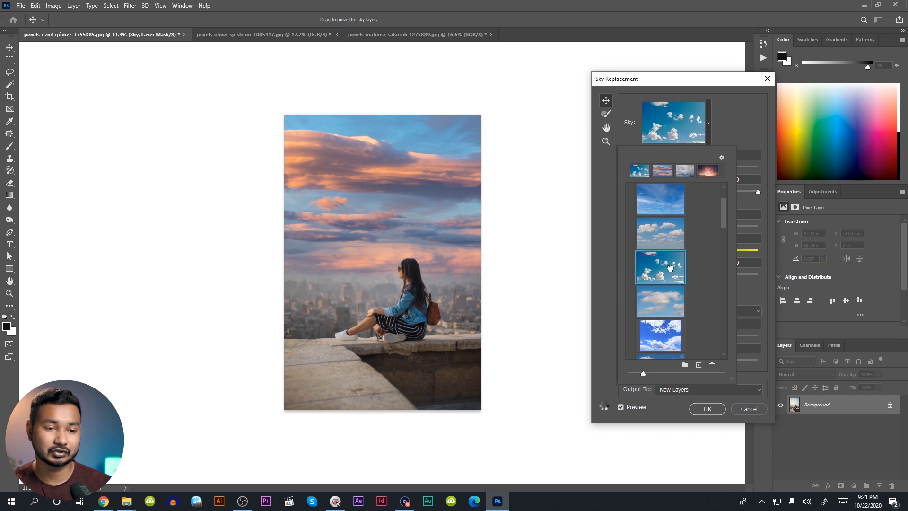
click(670, 229)
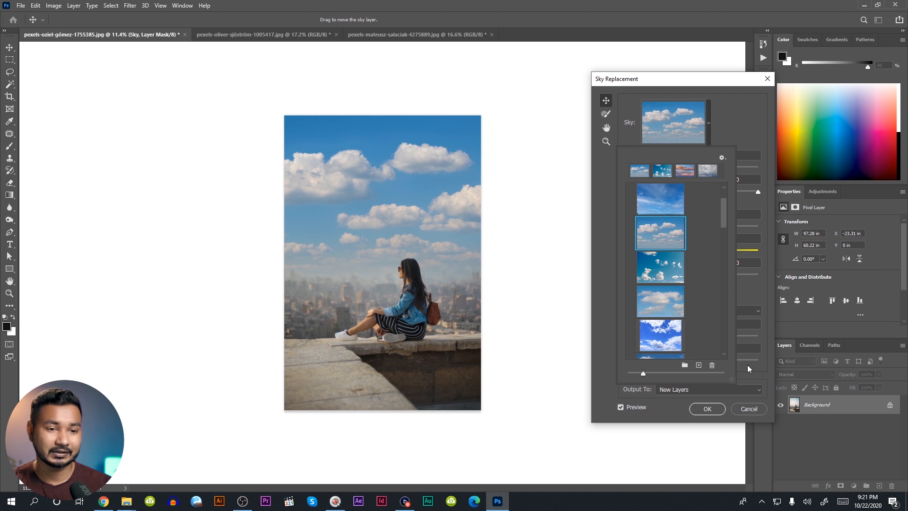
click(744, 130)
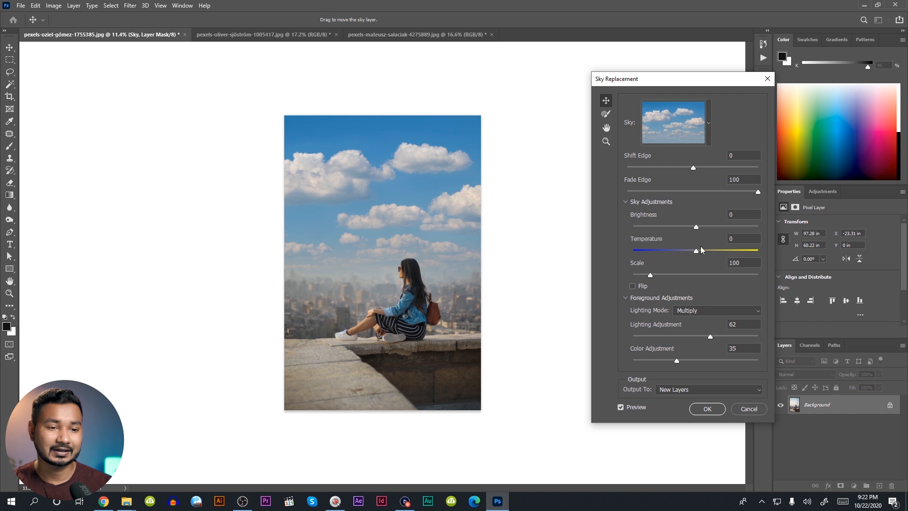
Set the sky's Temperature to 63 and Shift Edge to 12, checking the edge around the woman's hair
drag(697, 251, 740, 251)
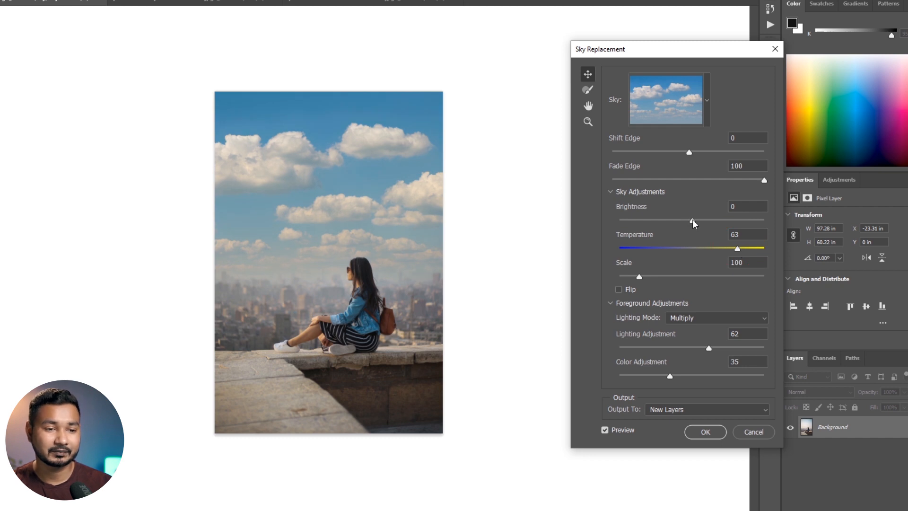
mouse_move(695, 223)
mouse_down()
mouse_move(715, 223)
mouse_move(693, 224)
mouse_up()
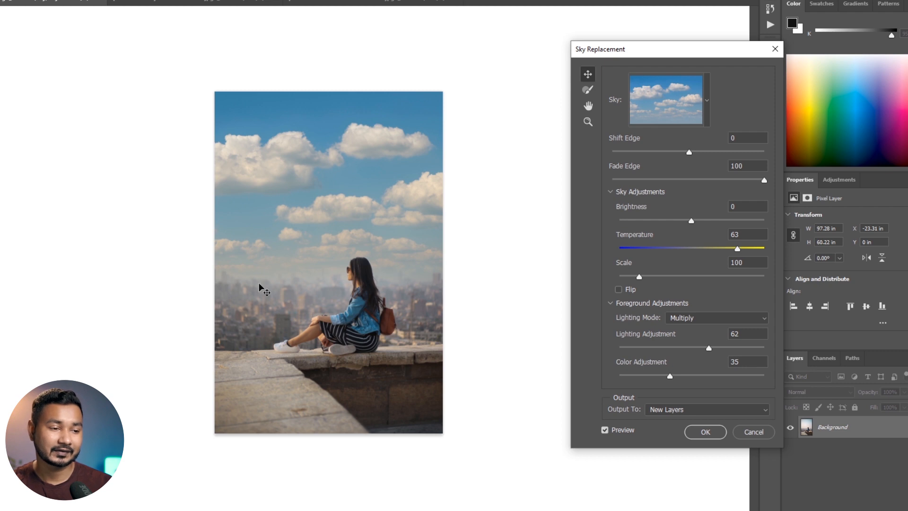
drag(690, 152, 767, 157)
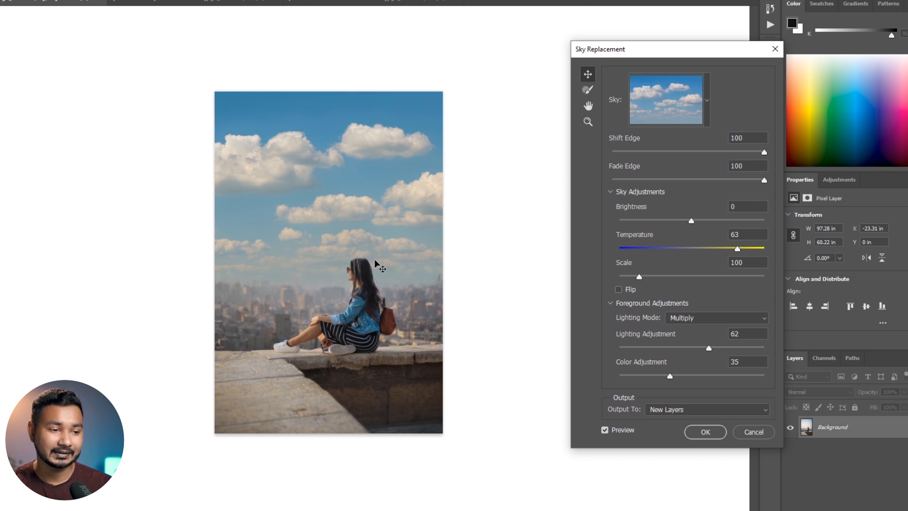
scroll(355, 270, up, 10)
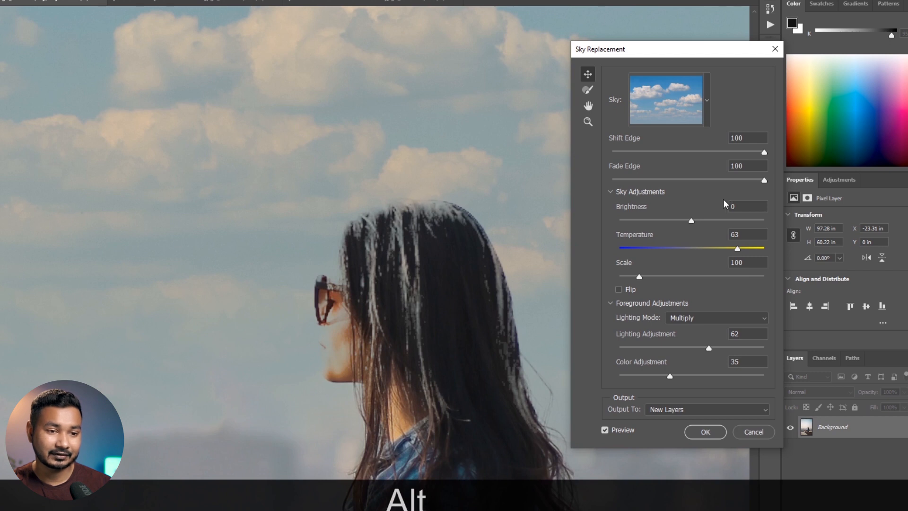
drag(764, 152, 697, 152)
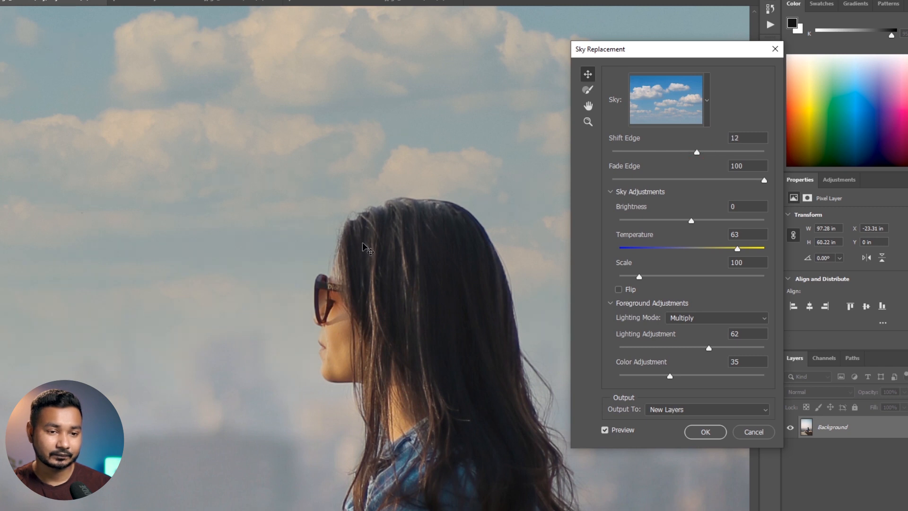
scroll(363, 243, down, 3)
scroll(364, 246, down, 4)
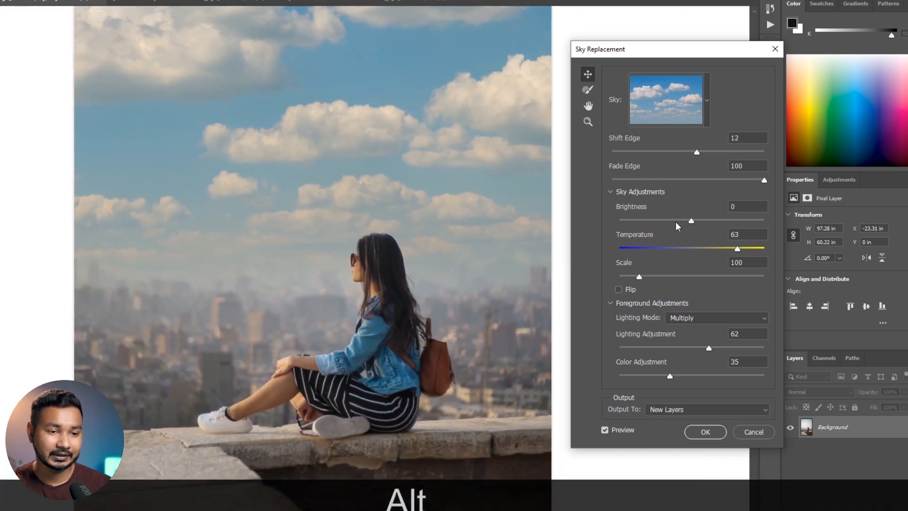
Test a low Fade Edge on the new sky, and settle on a value of 58
drag(765, 181, 616, 180)
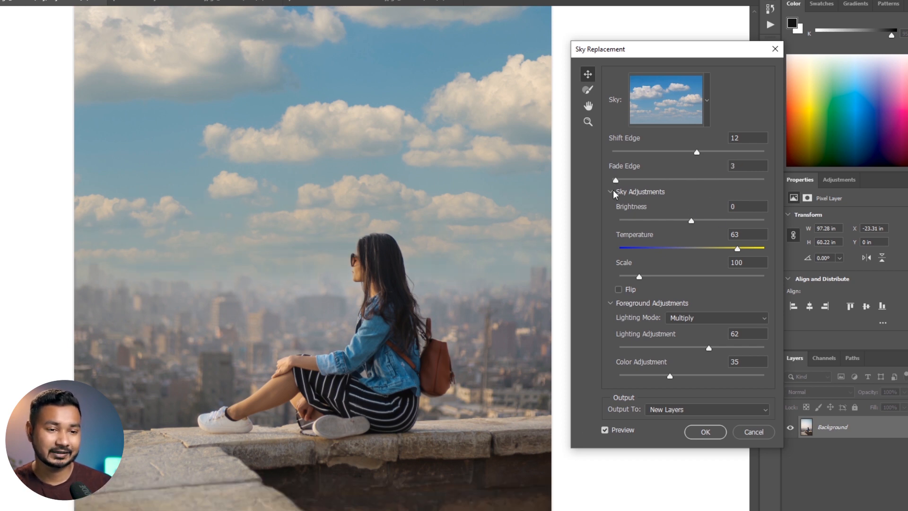
click(747, 184)
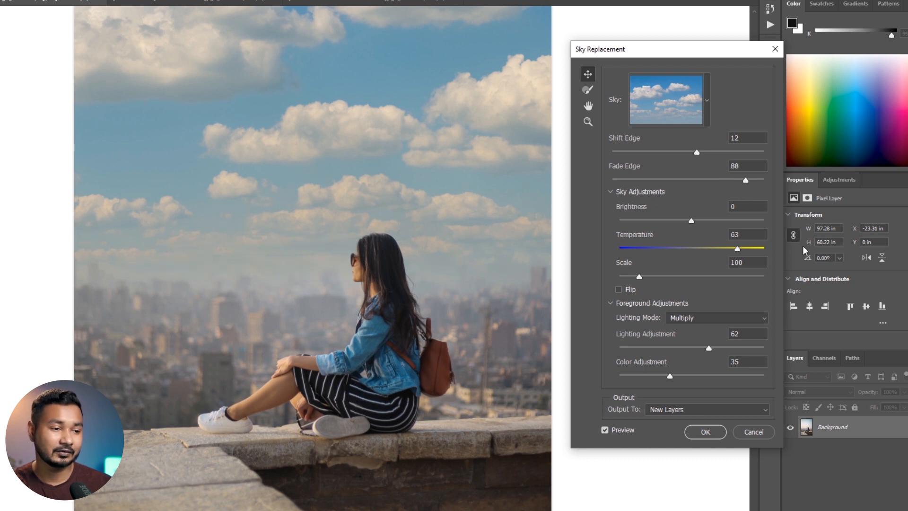
drag(746, 181, 700, 182)
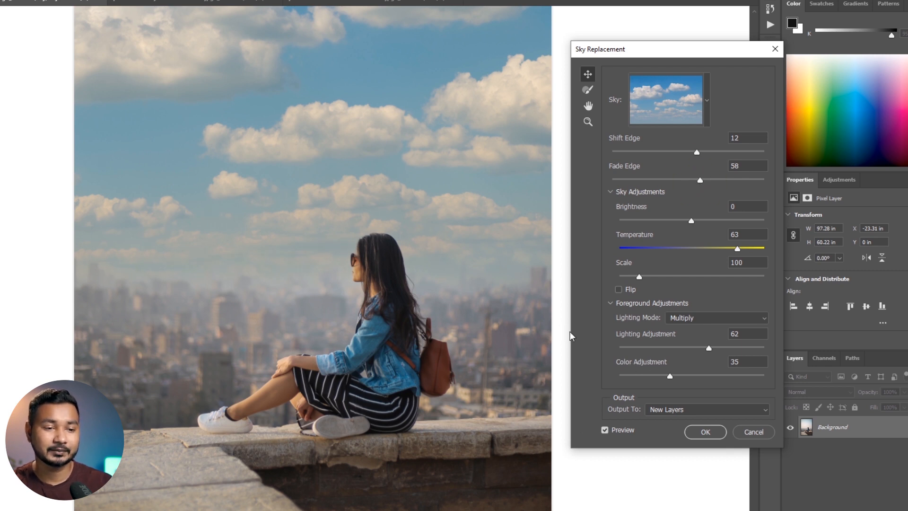
Try both extremes of the foreground Color Adjustment, settle on 47, and set Lighting Adjustment to 50
scroll(568, 337, down, 1)
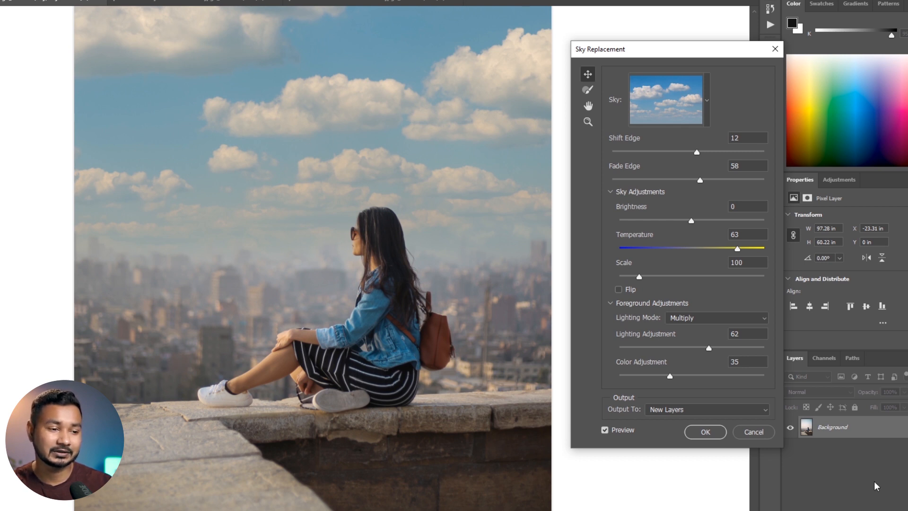
drag(670, 376, 763, 376)
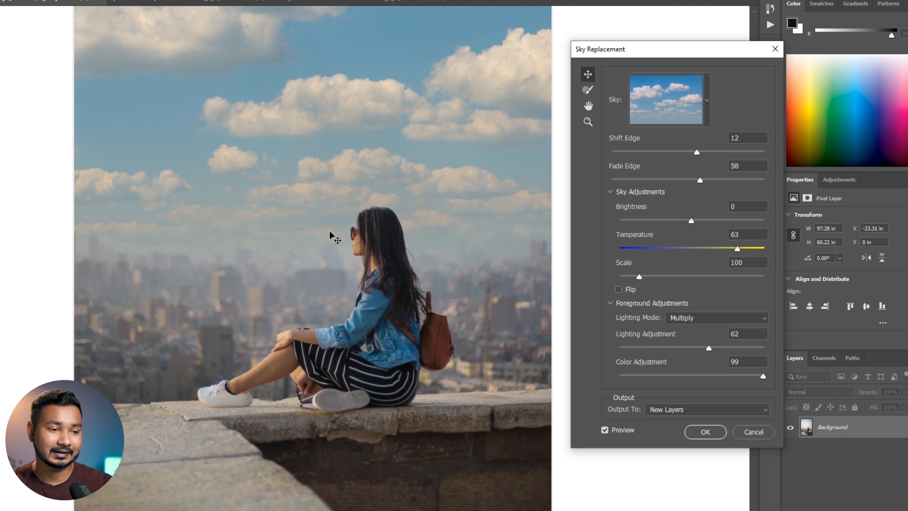
drag(763, 376, 561, 385)
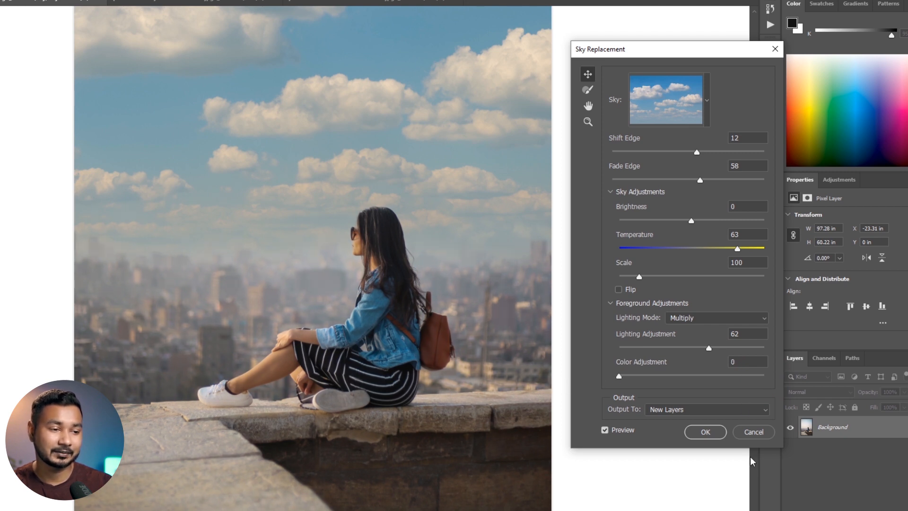
drag(643, 377, 693, 350)
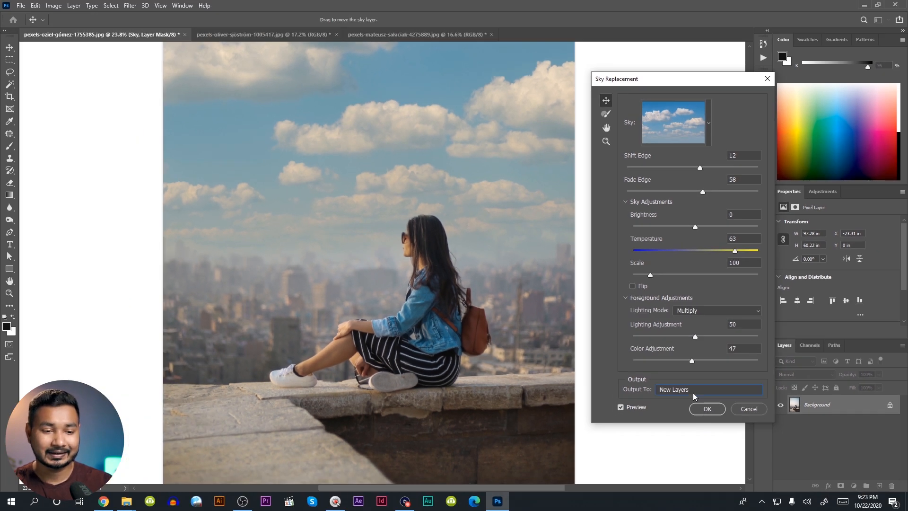
Apply the sky replacement with its output kept as New Layers
click(694, 390)
click(693, 393)
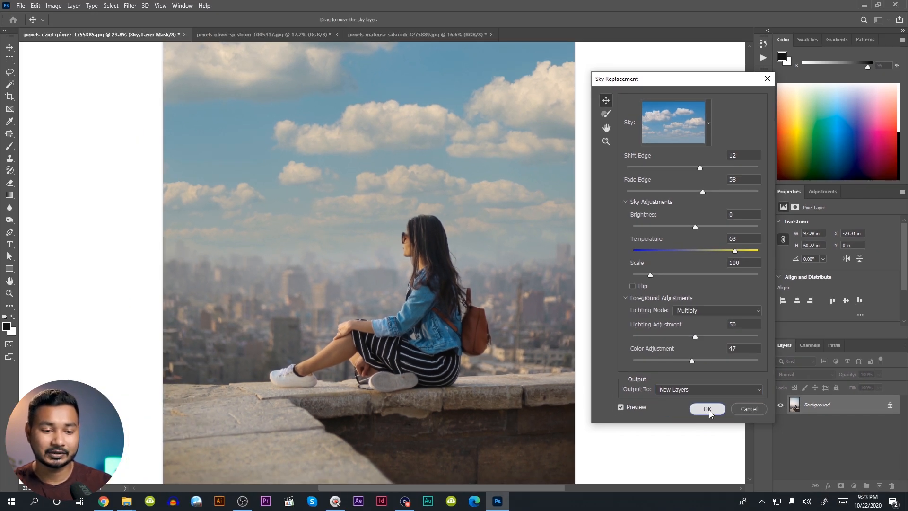
click(708, 410)
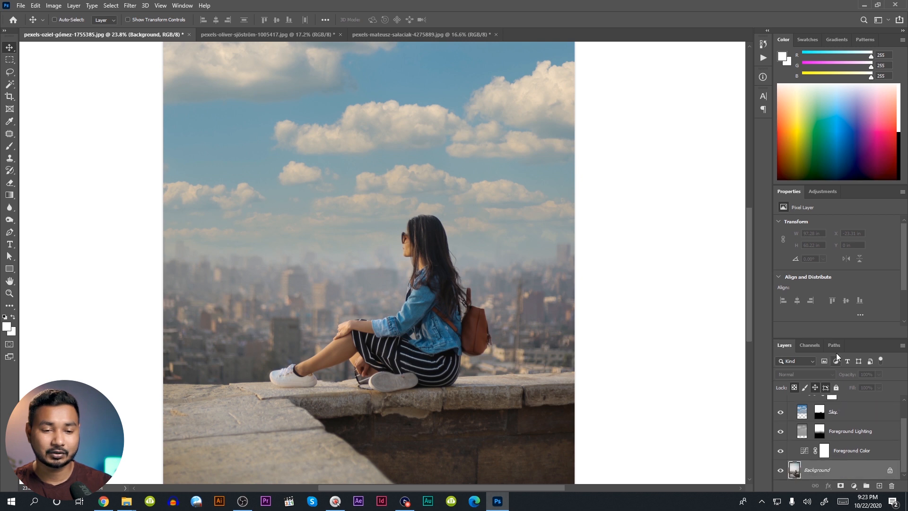
Make room for the full layer stack and inspect the settings of the Sky Temperature and Foreground Color adjustment layers
drag(839, 339, 845, 264)
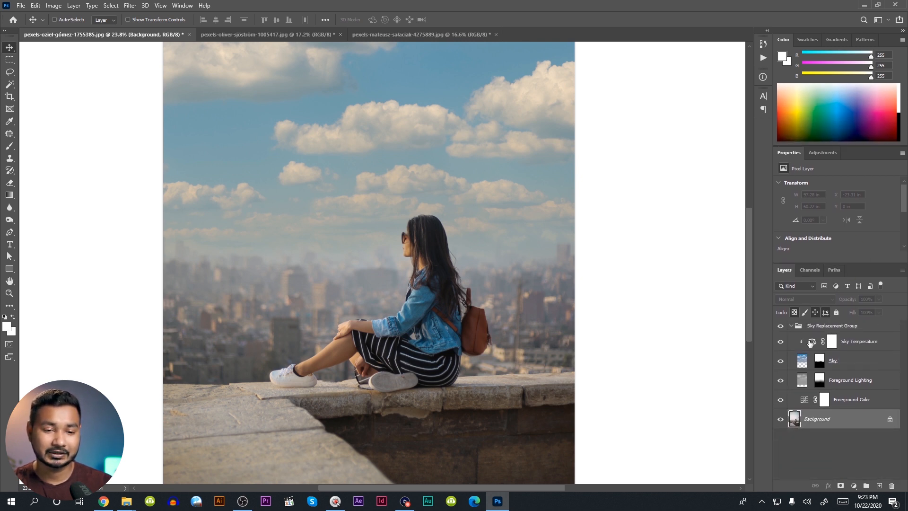
click(811, 342)
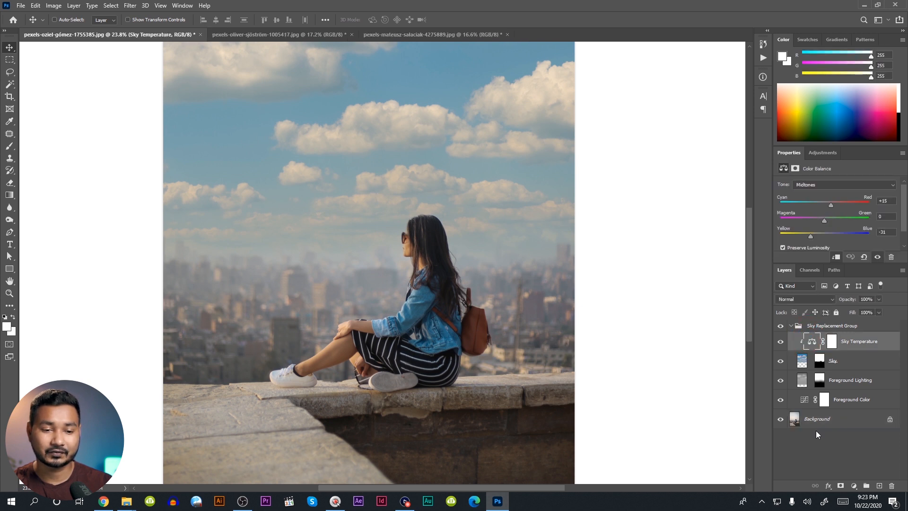
click(806, 401)
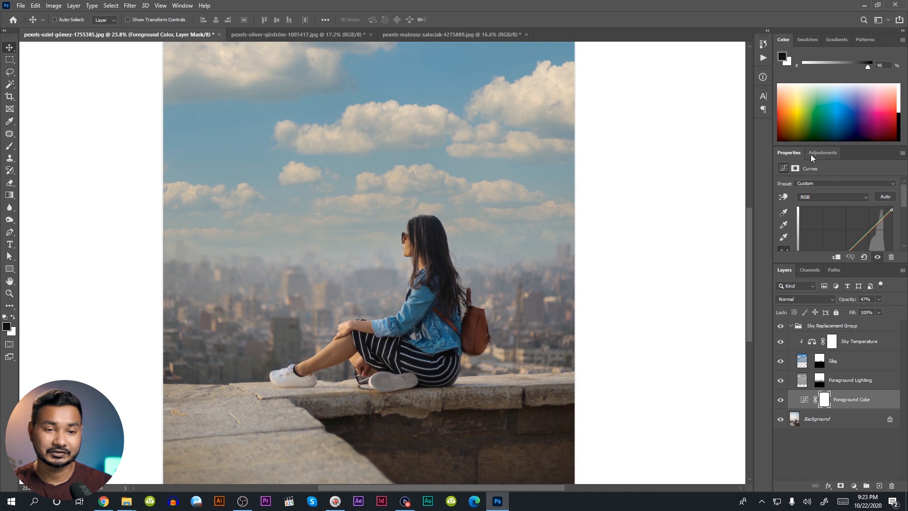
Adjust the Foreground Color curves by adding a midpoint on the RGB curve and slightly raising the Blue channel curve
drag(816, 263, 816, 298)
mouse_move(853, 242)
mouse_down()
mouse_move(853, 258)
mouse_move(845, 254)
mouse_up()
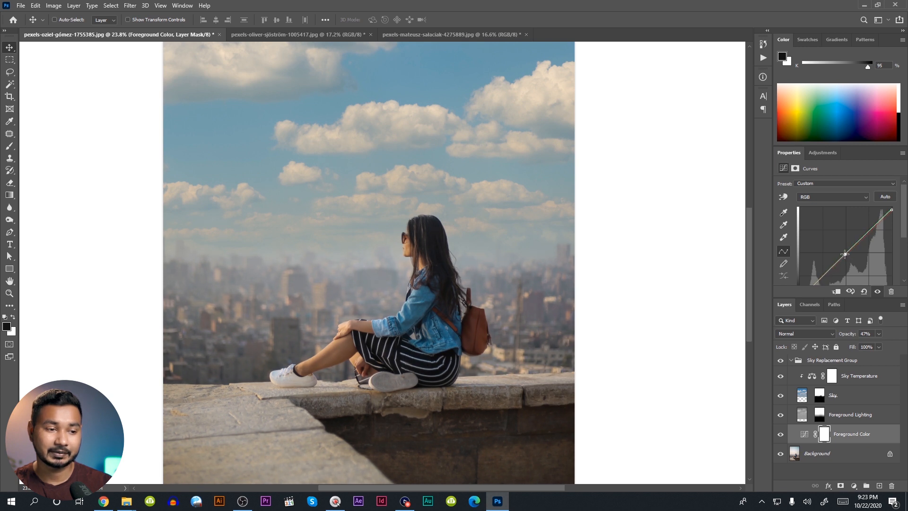
click(827, 199)
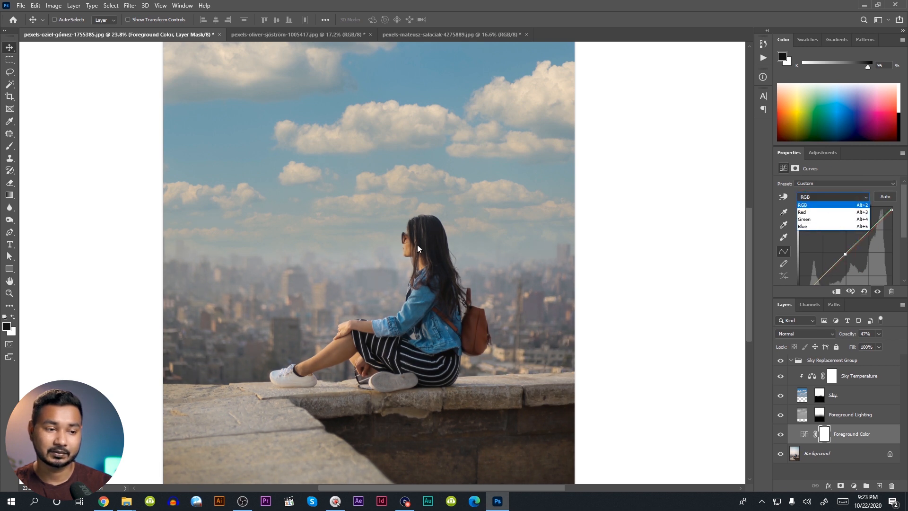
click(819, 228)
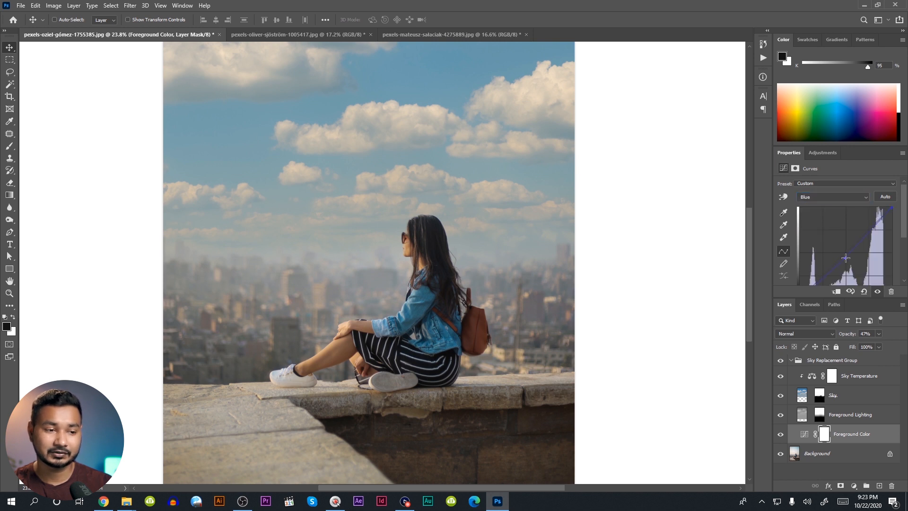
drag(854, 259, 851, 256)
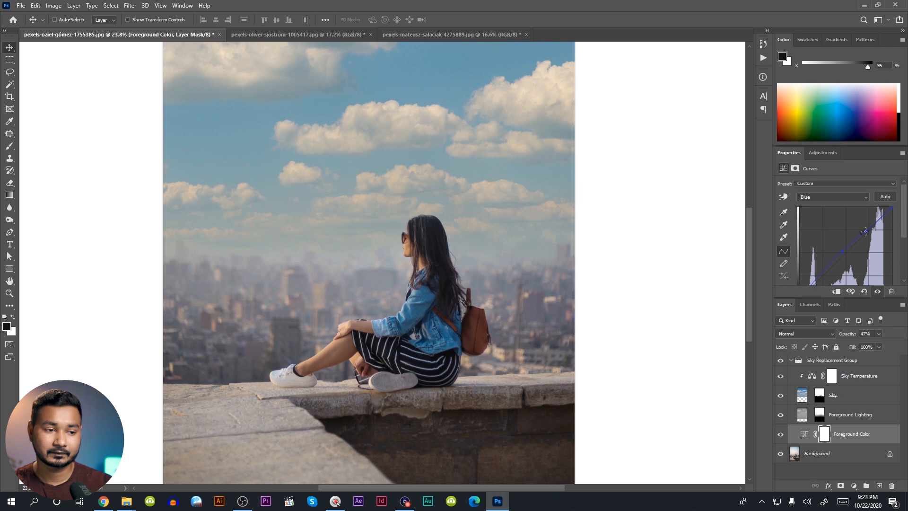
scroll(397, 310, down, 3)
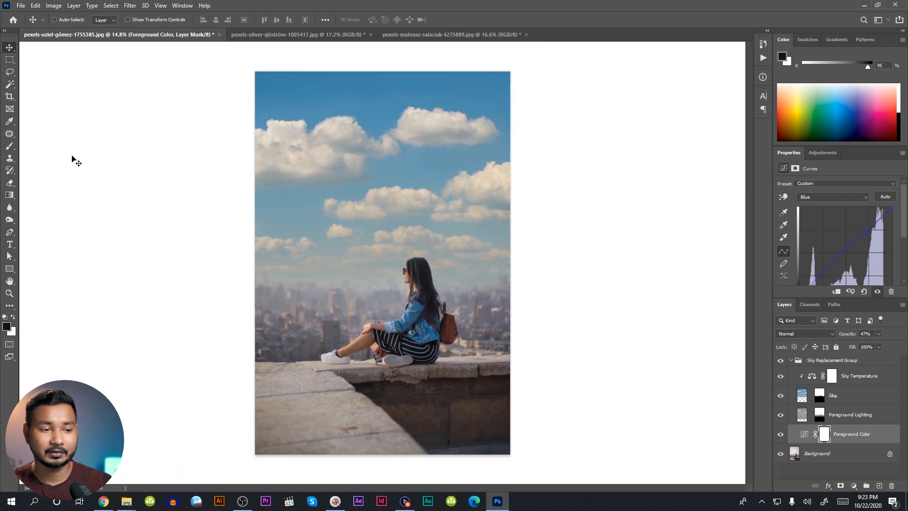
Replace the palm tree photo's sky with the second Blue Skies preset, the wispy-cloud one, and output it to New Layers
click(298, 35)
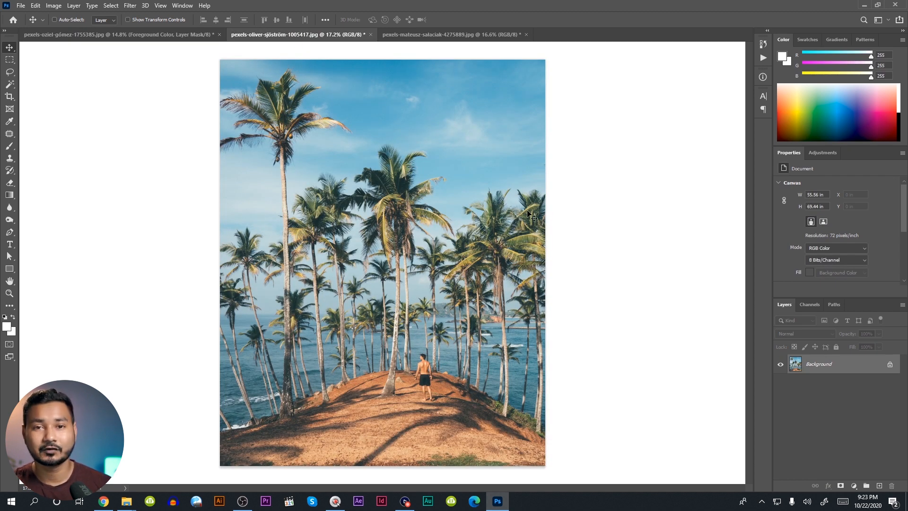
click(36, 5)
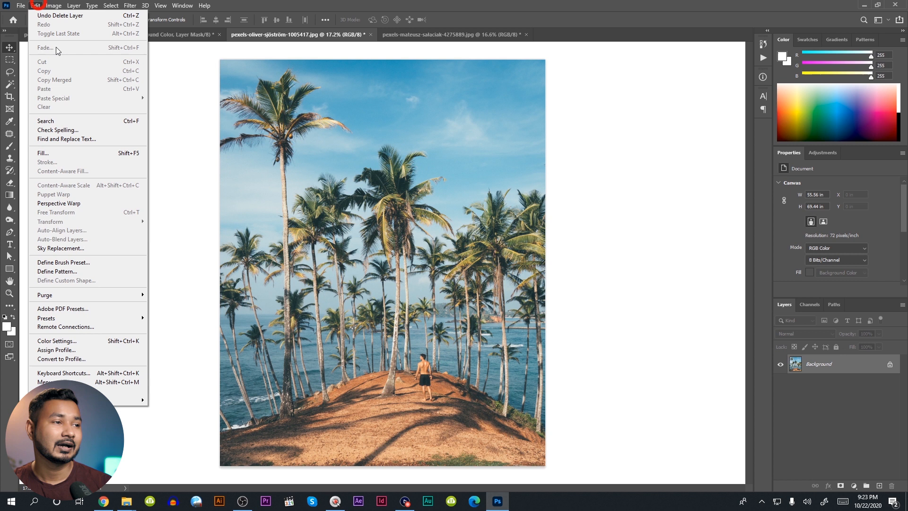
click(69, 248)
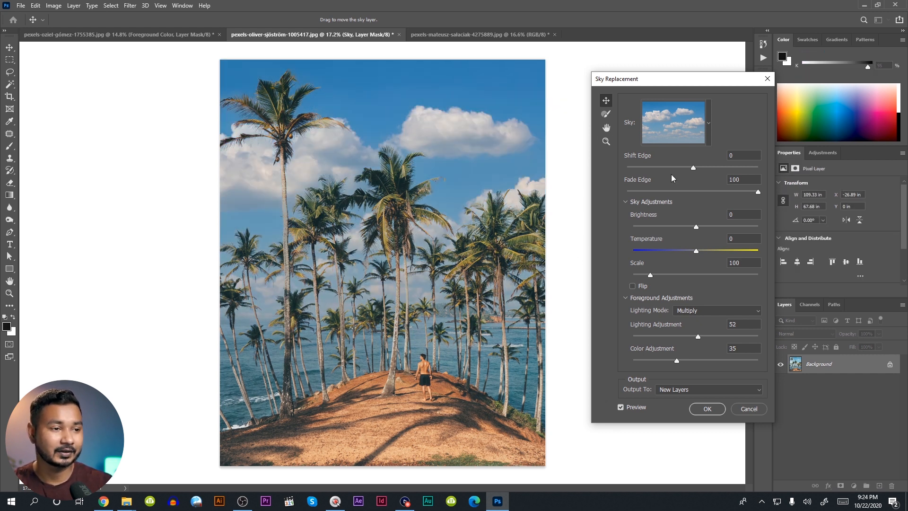
click(709, 124)
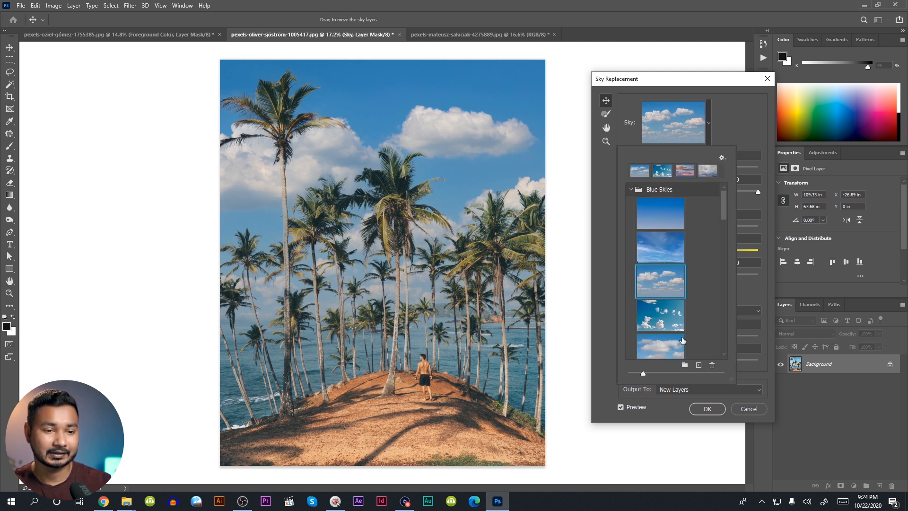
click(670, 251)
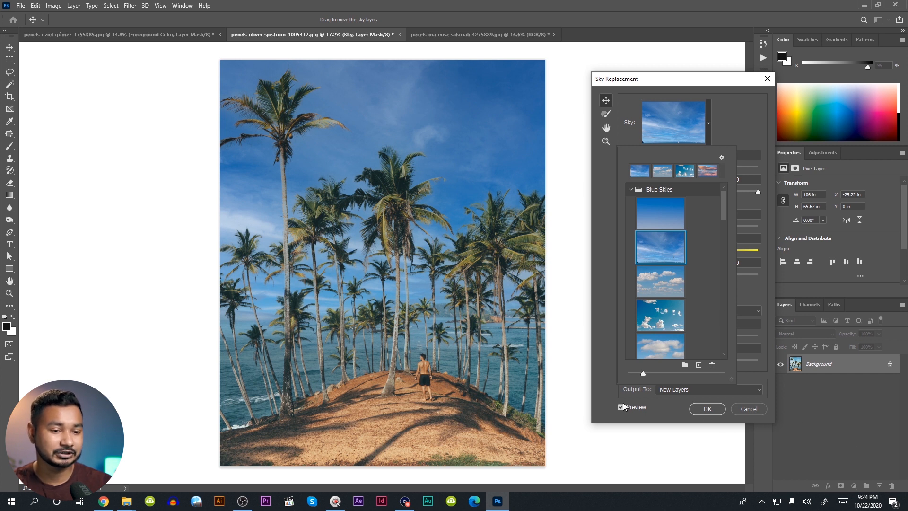
click(701, 409)
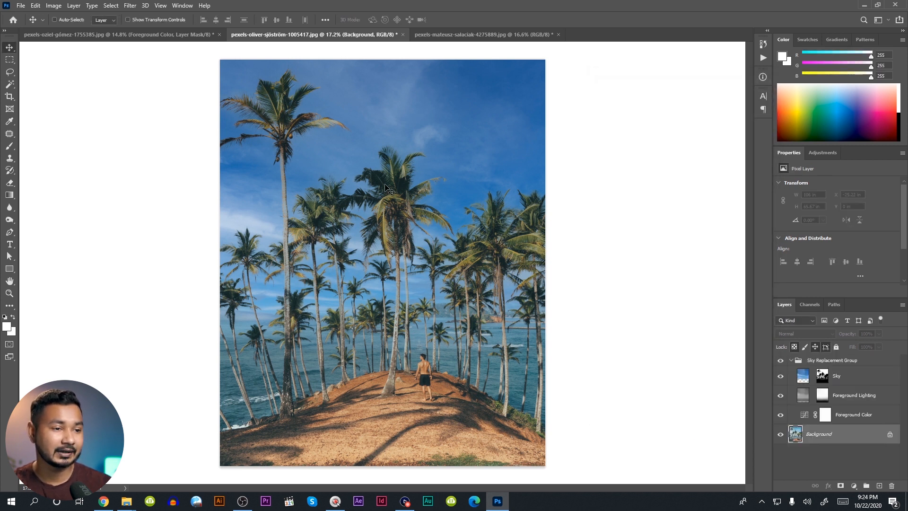
Examine the sky edges around the palm fronds up close and inspect the Foreground Color adjustment layer's settings
alt+scroll(387, 189, up, 12)
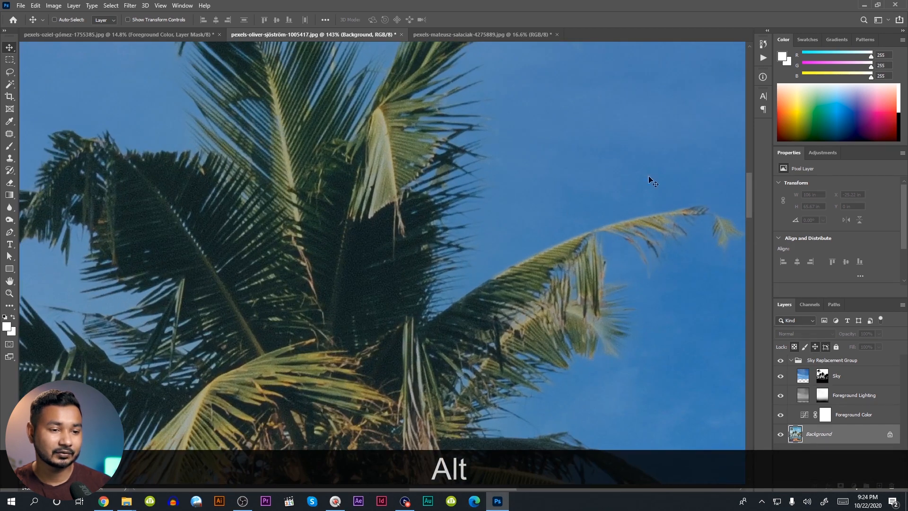
alt+scroll(539, 255, down, 7)
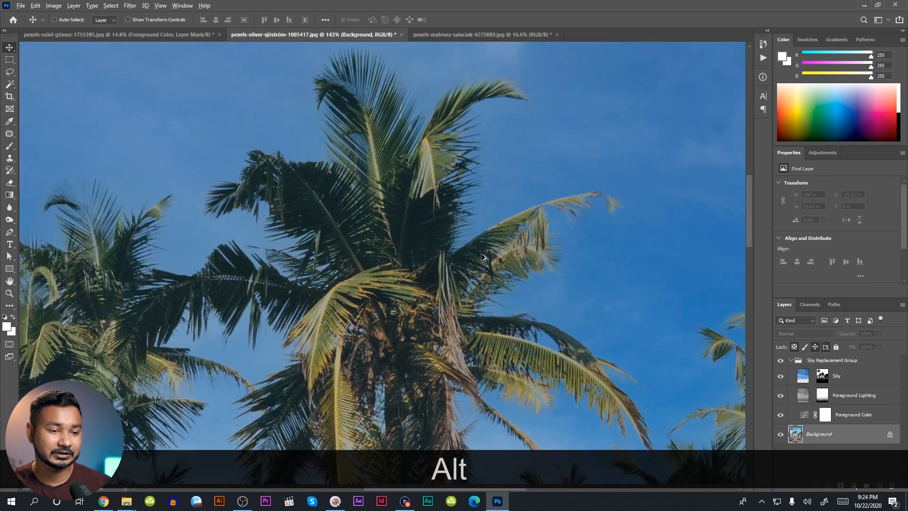
alt+scroll(323, 224, down, 3)
scroll(420, 207, down, 5)
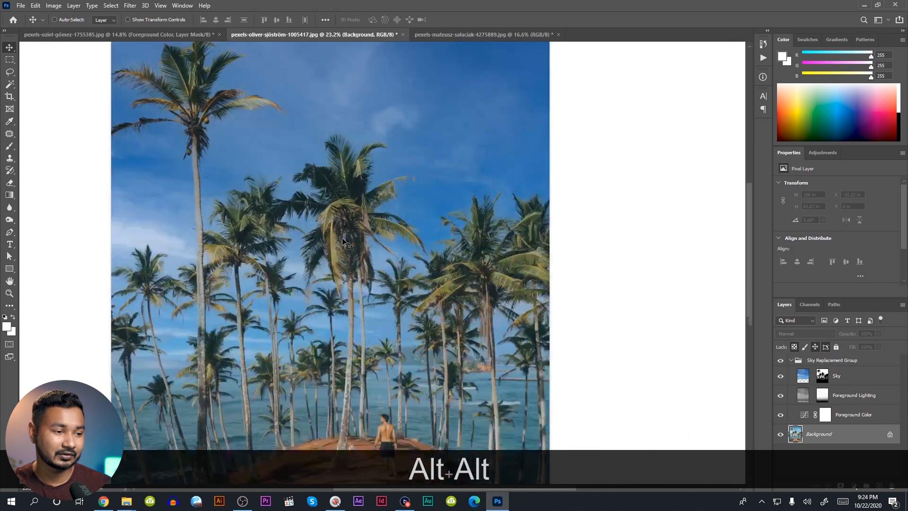
alt+scroll(420, 208, down, 1)
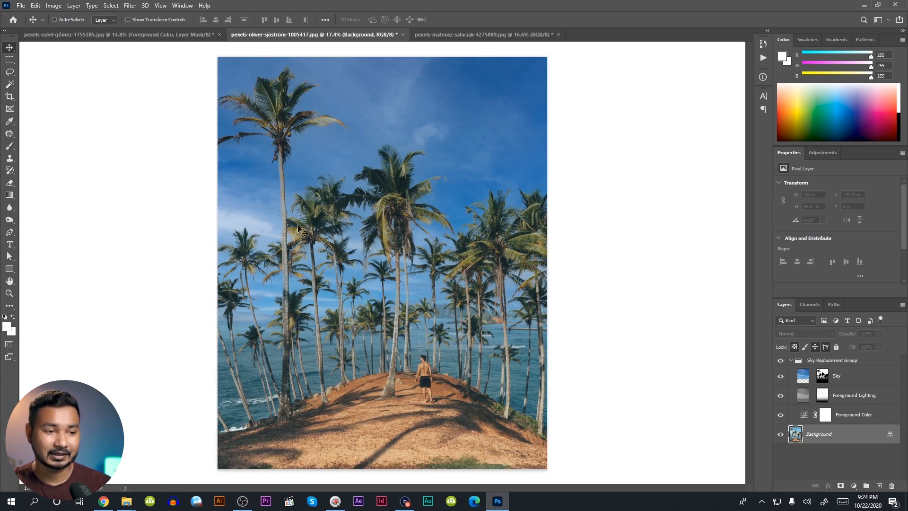
click(804, 416)
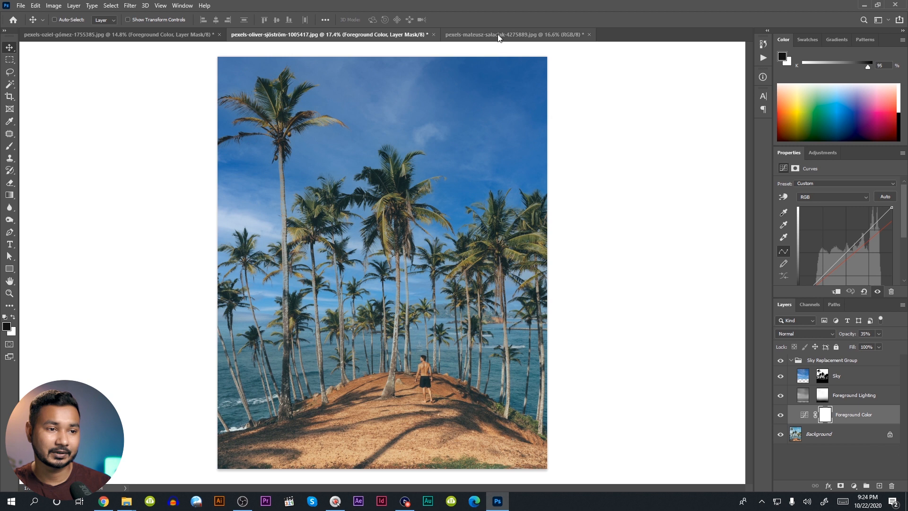
Start Sky Replacement on the mountain lake photo and import the first image in Downloads as a custom sky named "sky 3"
click(515, 35)
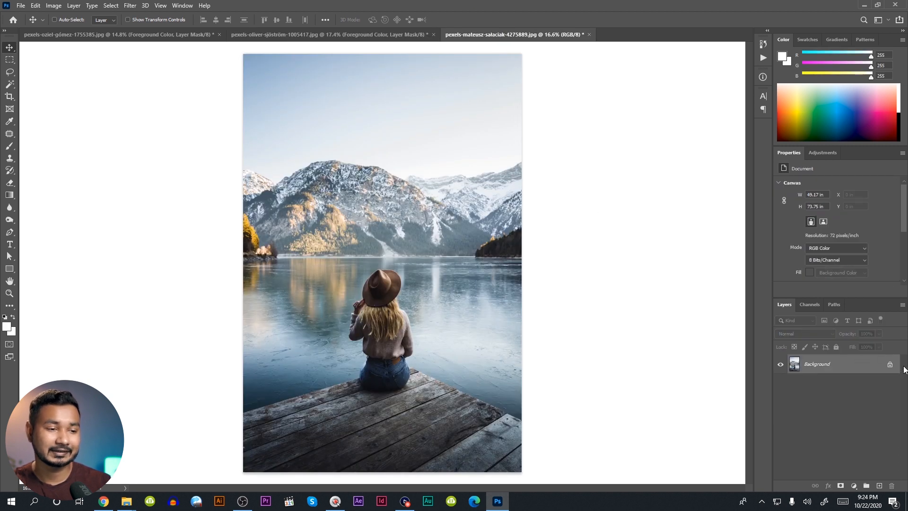
click(53, 5)
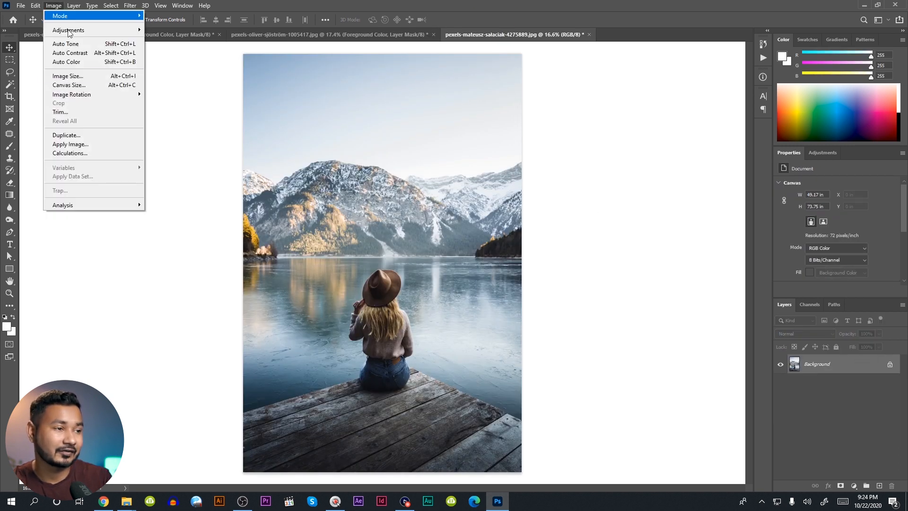
mouse_move(29, 5)
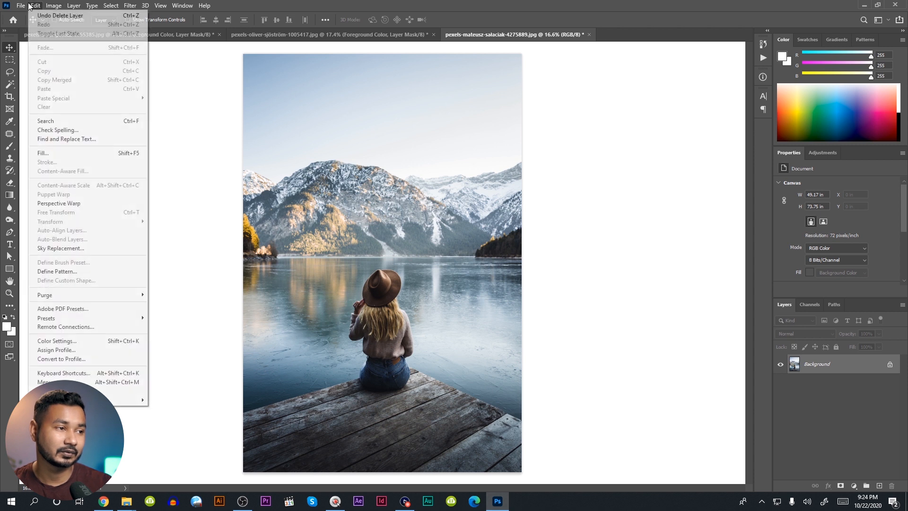
click(61, 248)
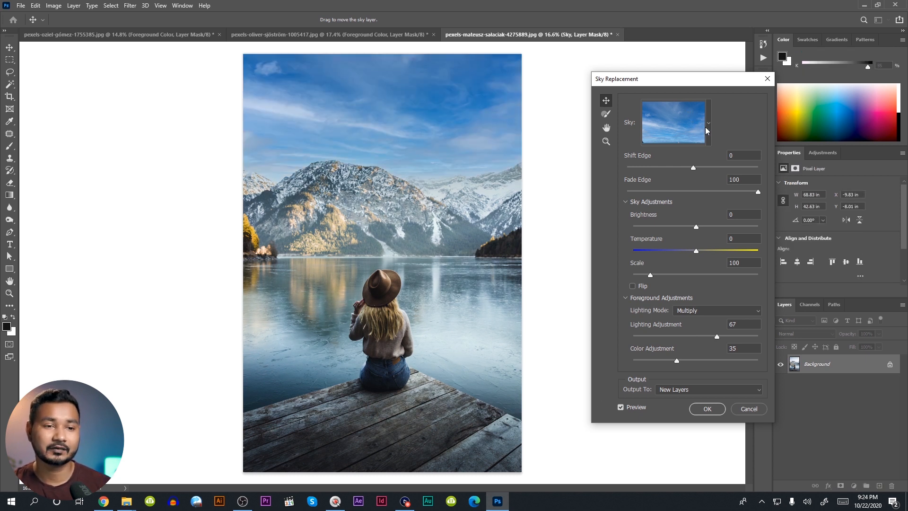
click(709, 123)
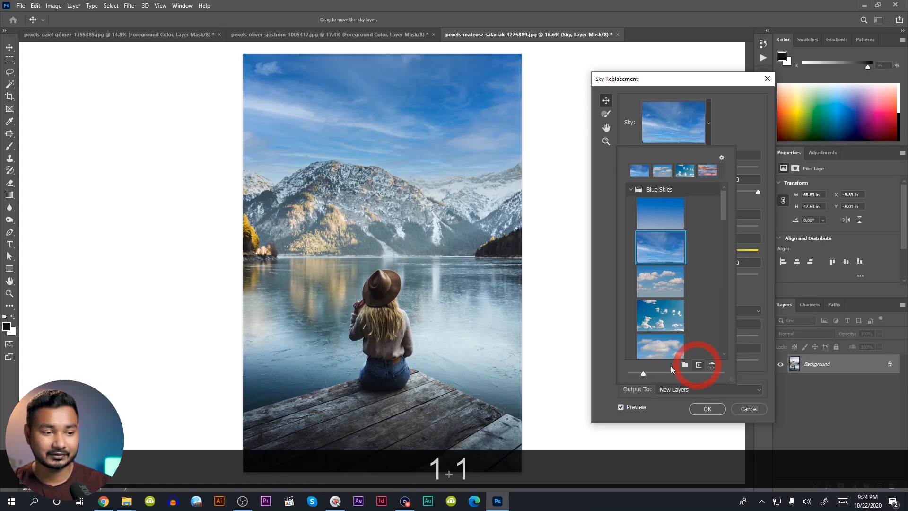
click(698, 365)
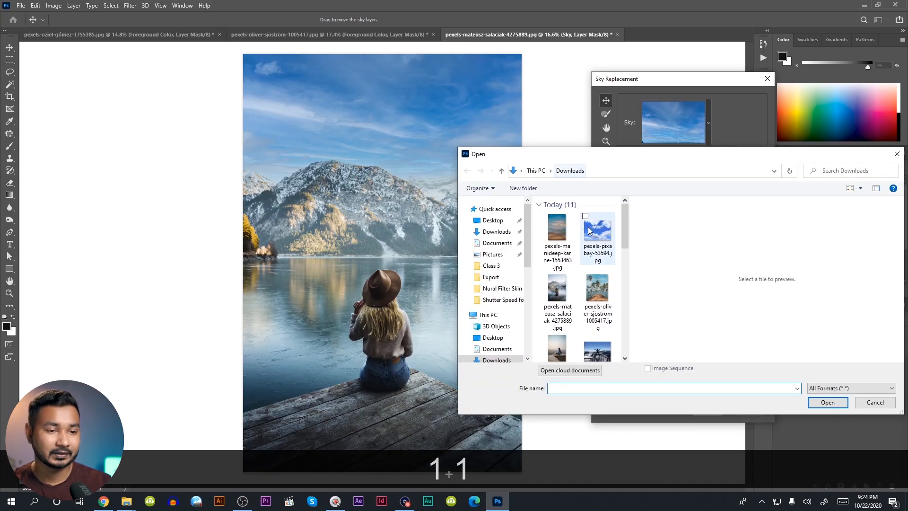
click(560, 236)
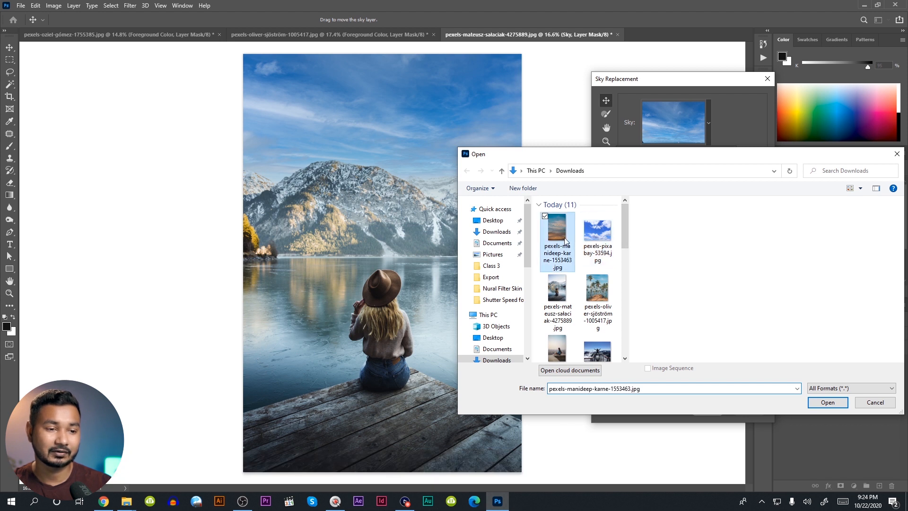
click(828, 403)
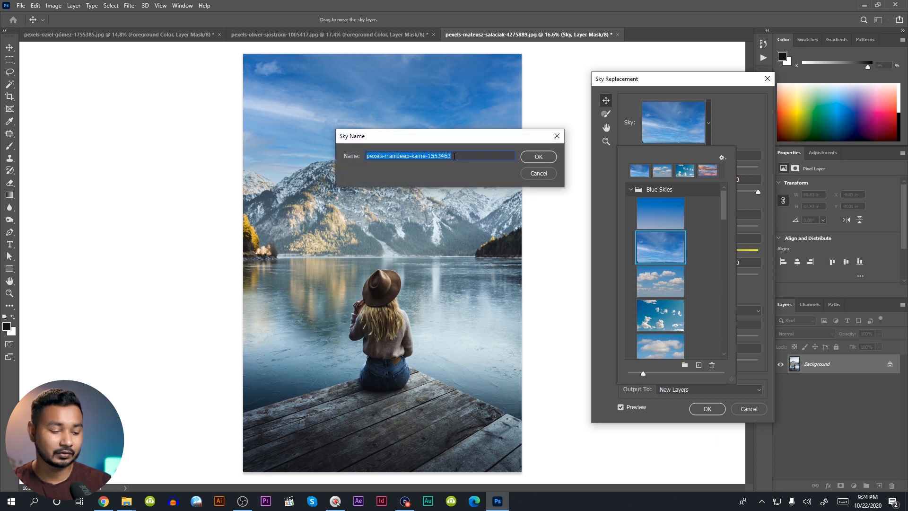
text(sky 3)
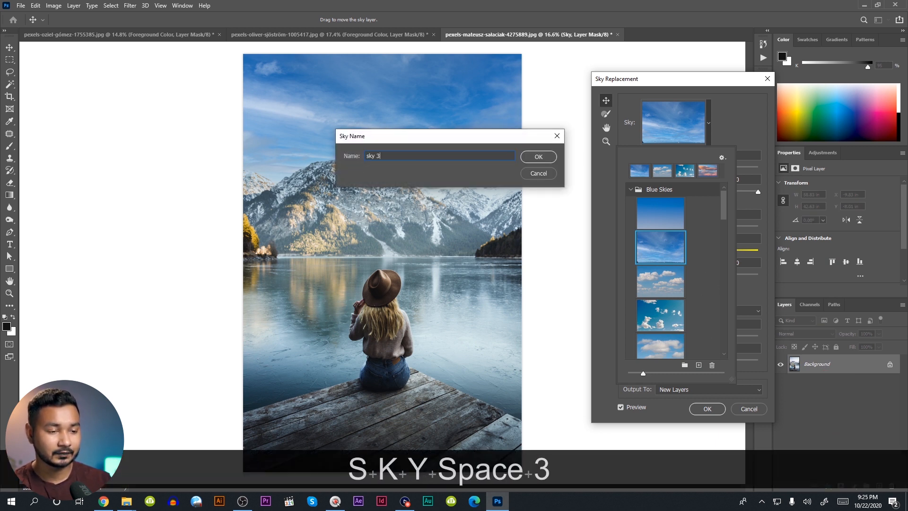
click(548, 162)
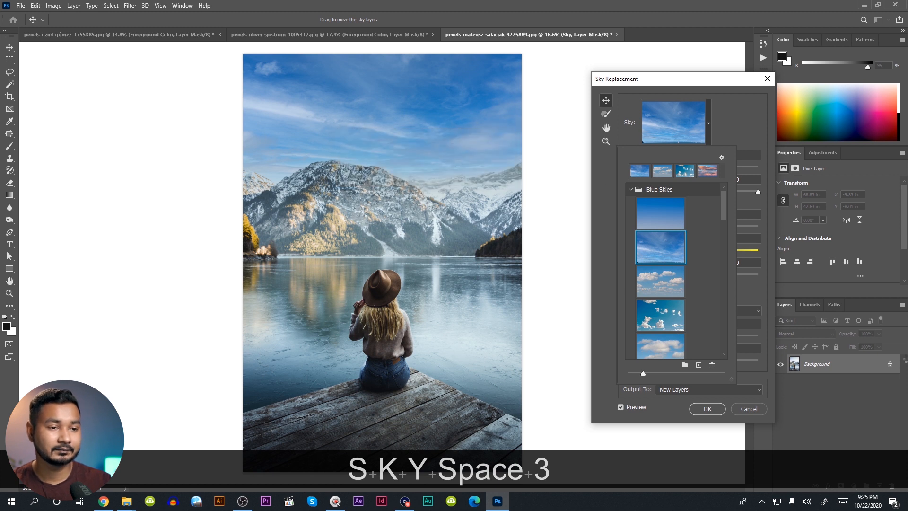
Reposition the custom sky so its birds fly above the mountains, set Scale to 111 and Temperature to 38, and apply it as New Layers
drag(410, 111, 404, 260)
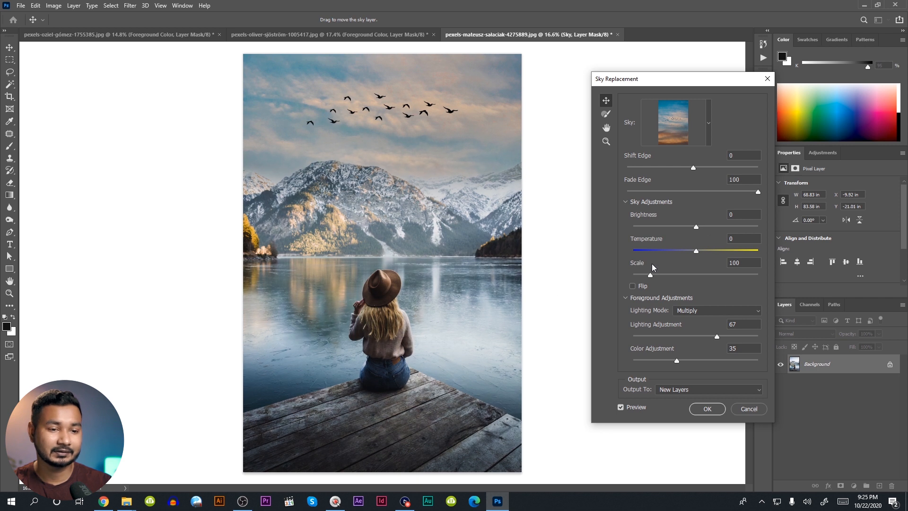
drag(651, 274, 655, 275)
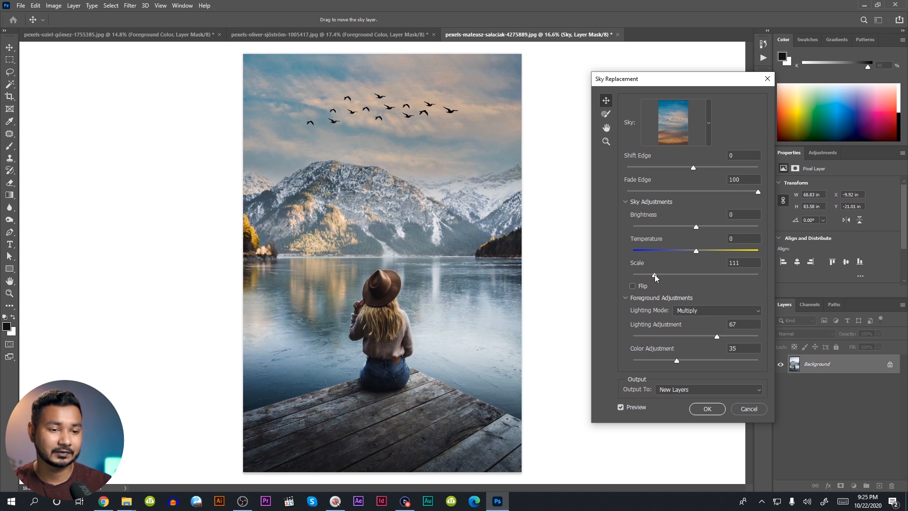
drag(697, 251, 720, 251)
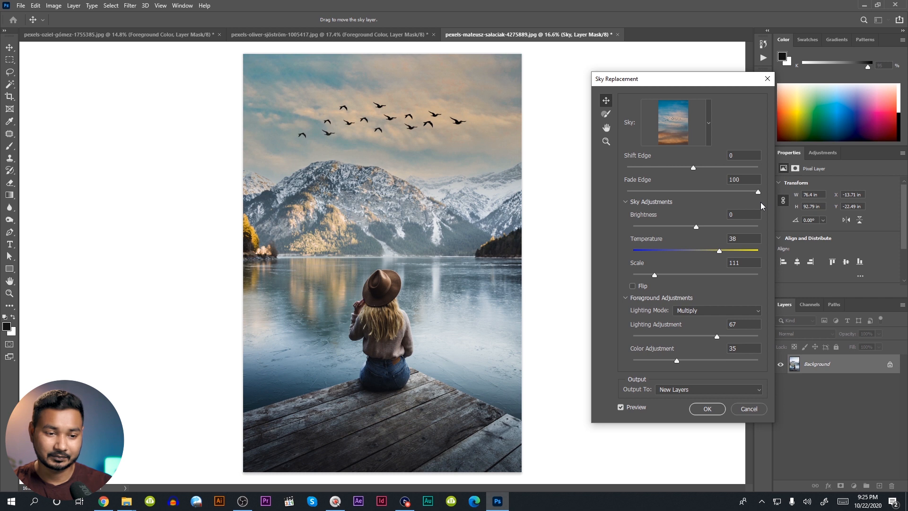
click(707, 408)
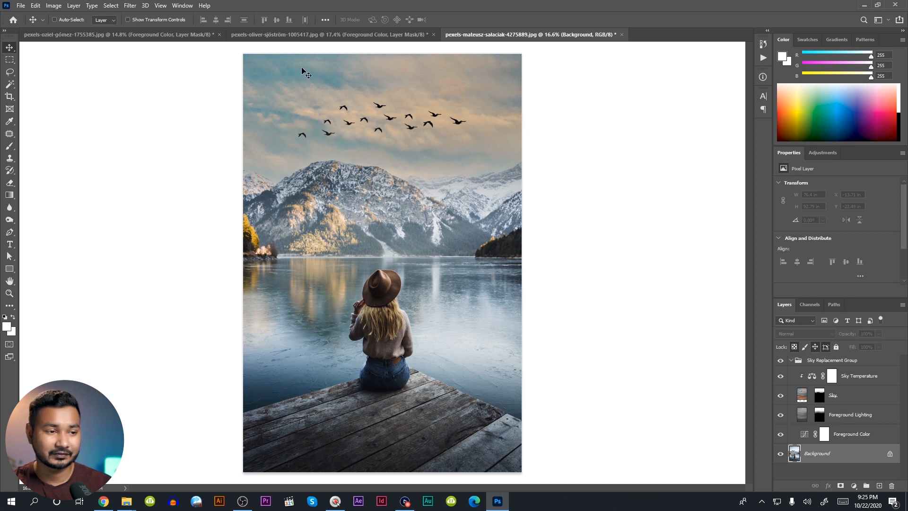
scroll(410, 218, down, 3)
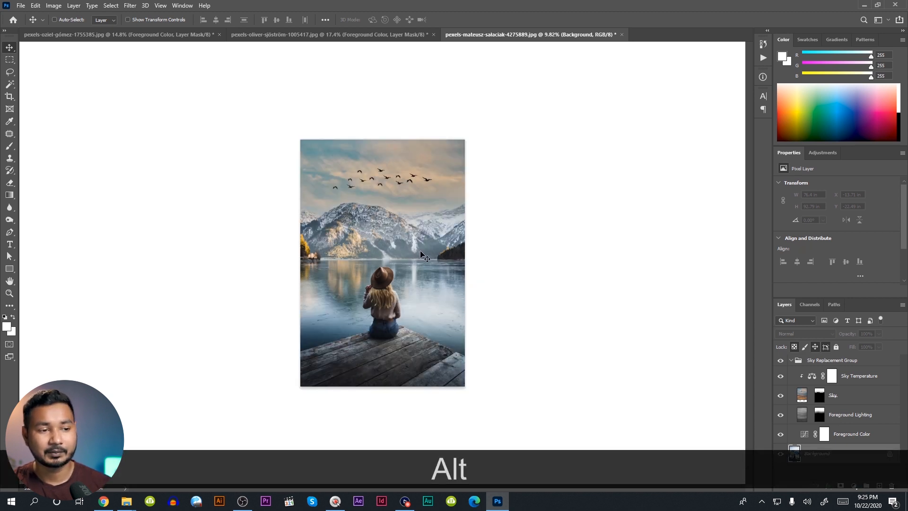